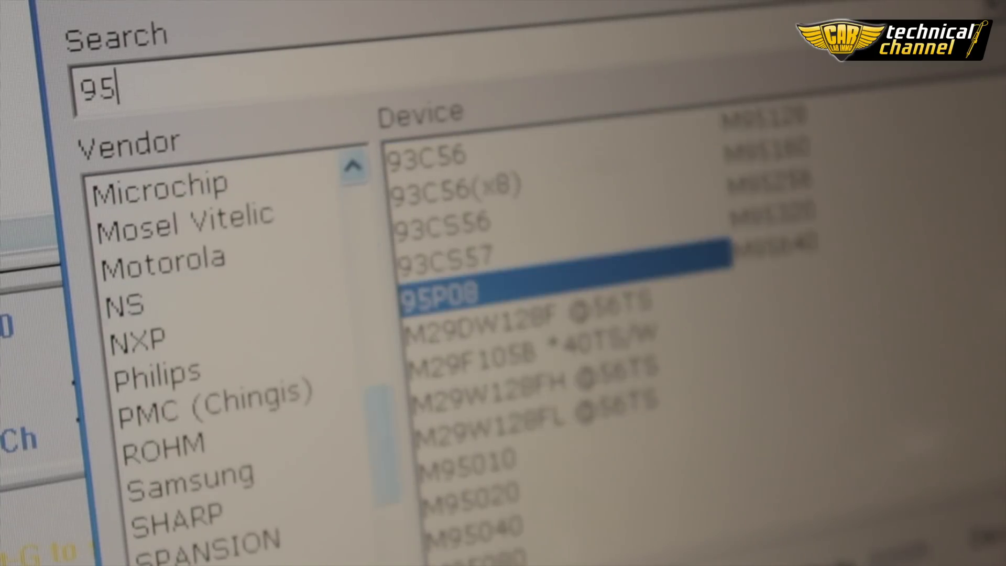
{"action": "type", "text": "64"}
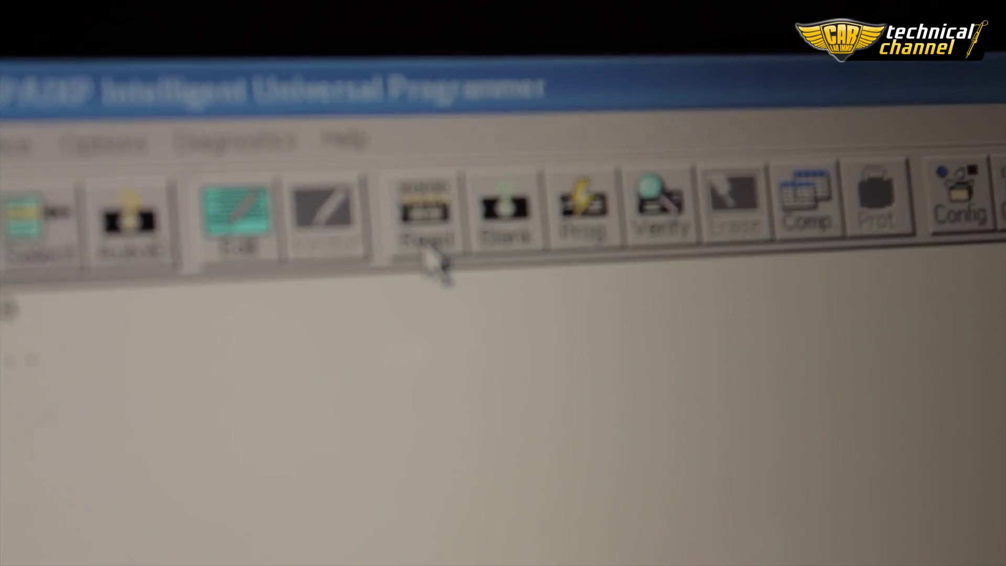
Step: Read the M95640 chip into the buffer and wait for 'Read complete'
{"action": "left_click", "coordinate": [424, 212]}
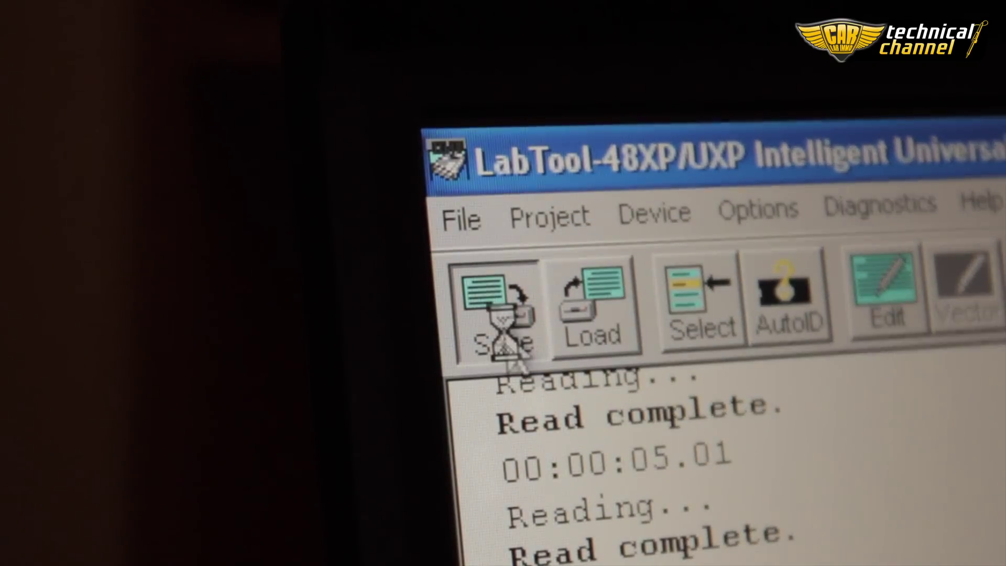
Step: Save the whole buffer as binary file 95640_org in the Pulpit folder
{"action": "left_click", "coordinate": [492, 310]}
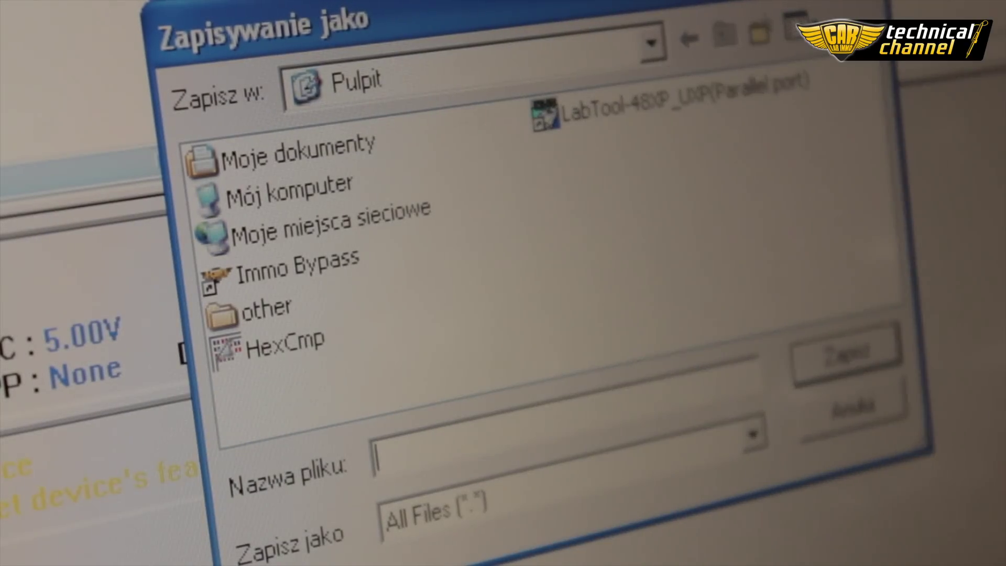
{"action": "type", "text": "95640_org"}
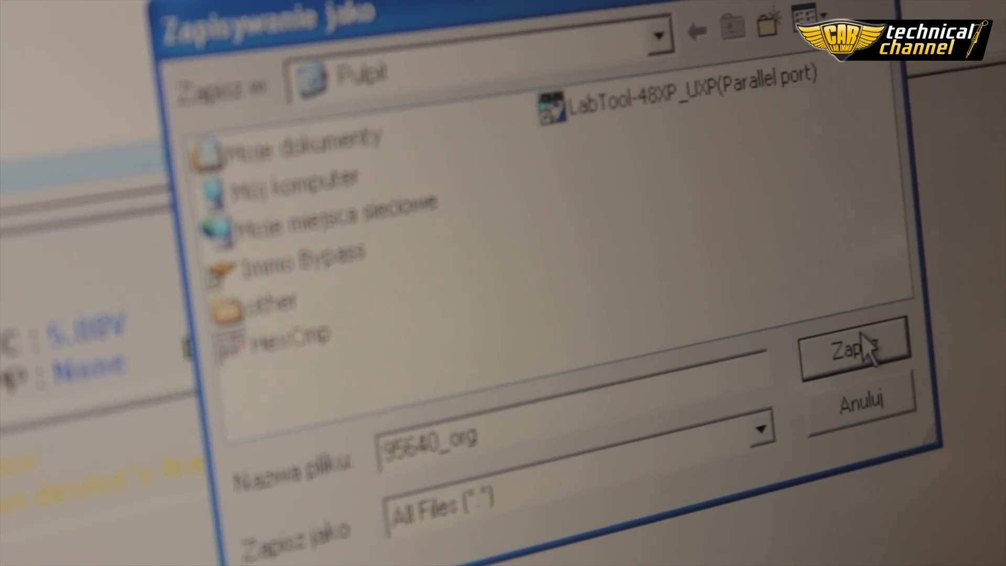
{"action": "left_click", "coordinate": [854, 348]}
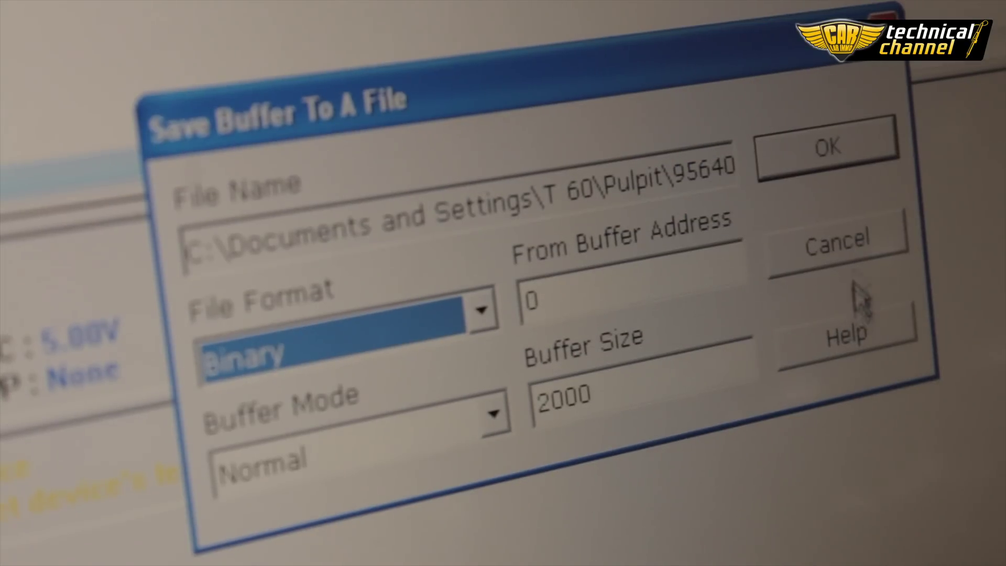
{"action": "left_click", "coordinate": [827, 156]}
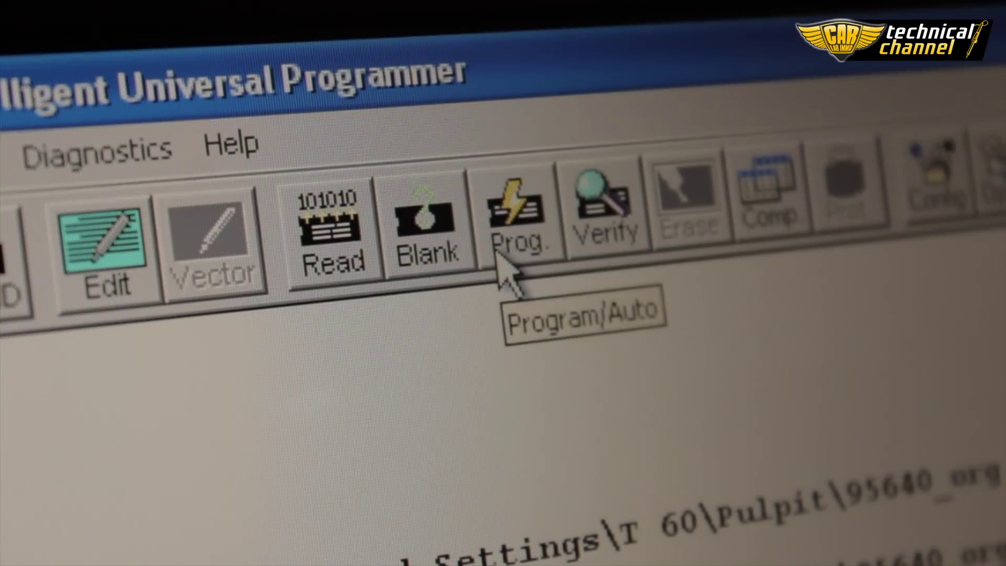
Step: Program the buffer onto the M95640 and wait for 'Programming complete'
{"action": "left_click", "coordinate": [504, 243]}
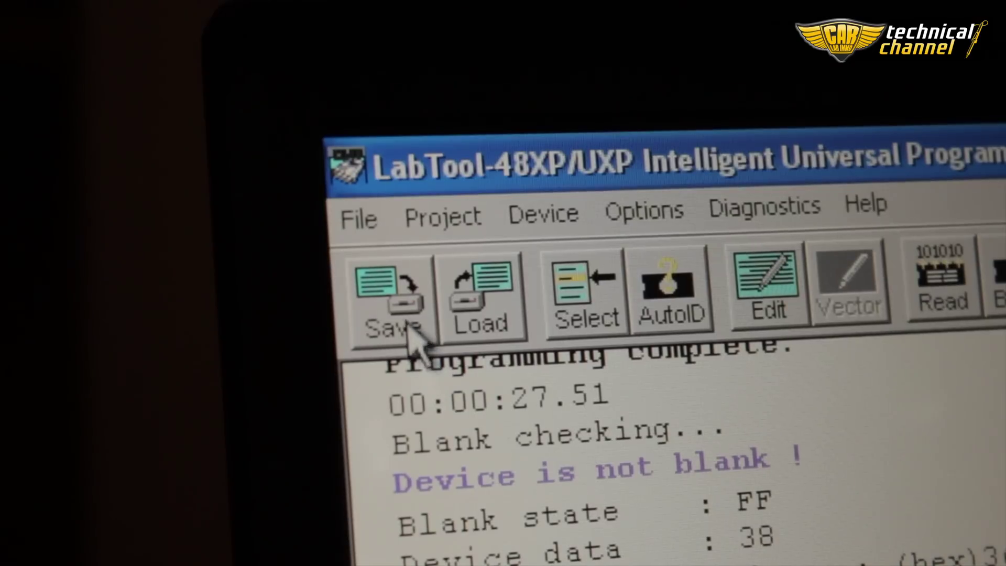
Step: Begin saving the edited buffer as 95640_for emu
{"action": "left_click", "coordinate": [418, 339]}
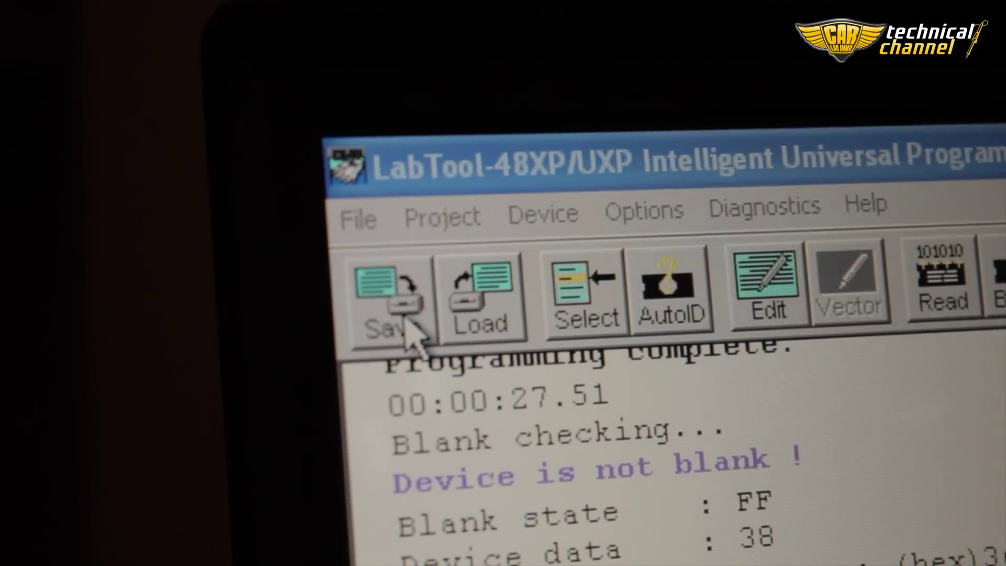